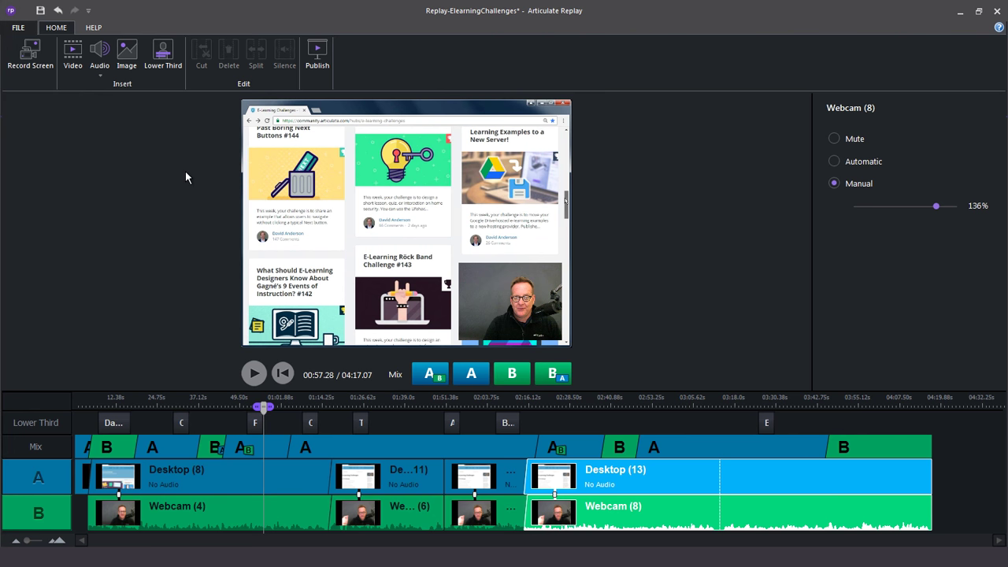
Open the Publish dialog for the Replay-ElearningChallenges project from the Home ribbon.
click(313, 55)
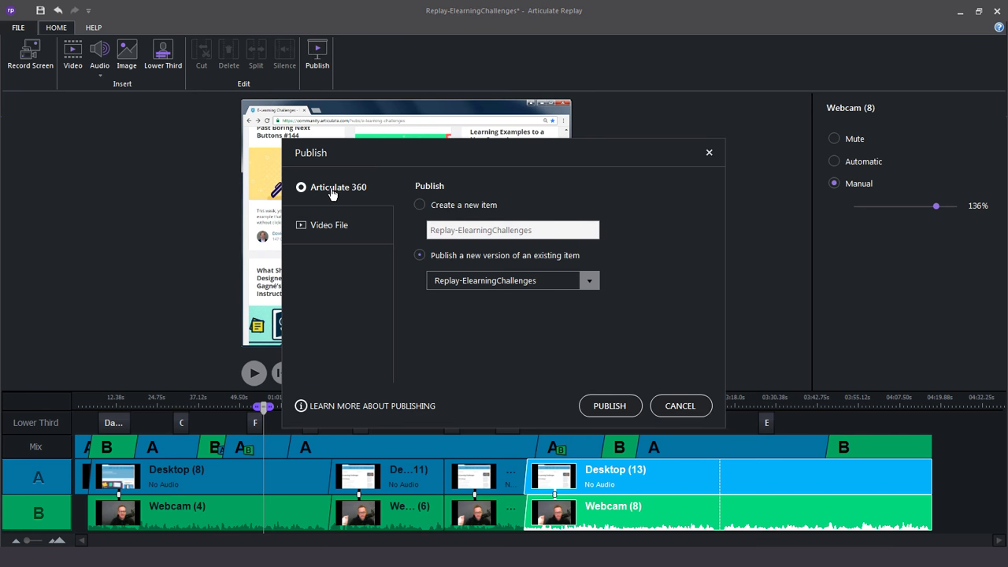
drag(341, 152, 317, 128)
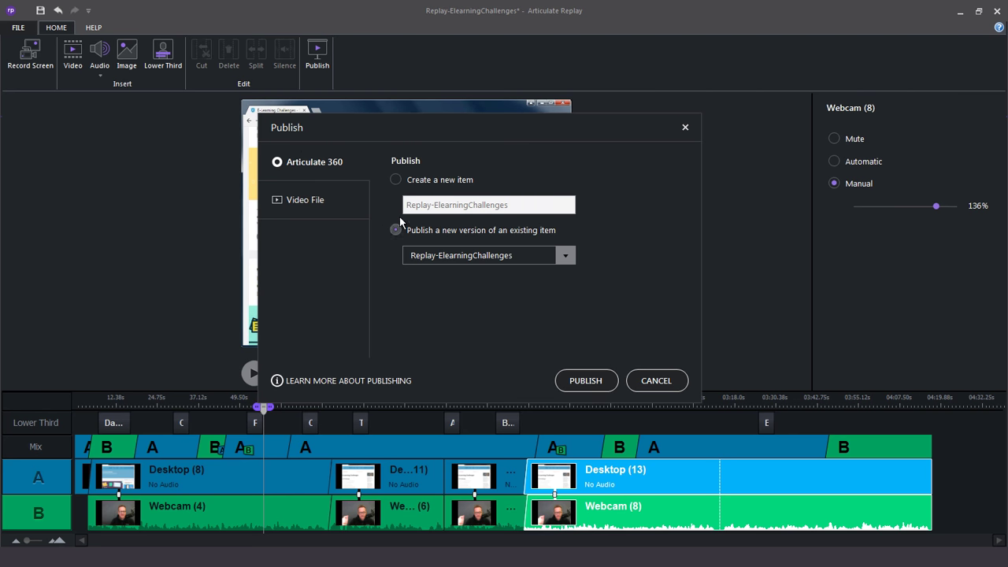
click(396, 179)
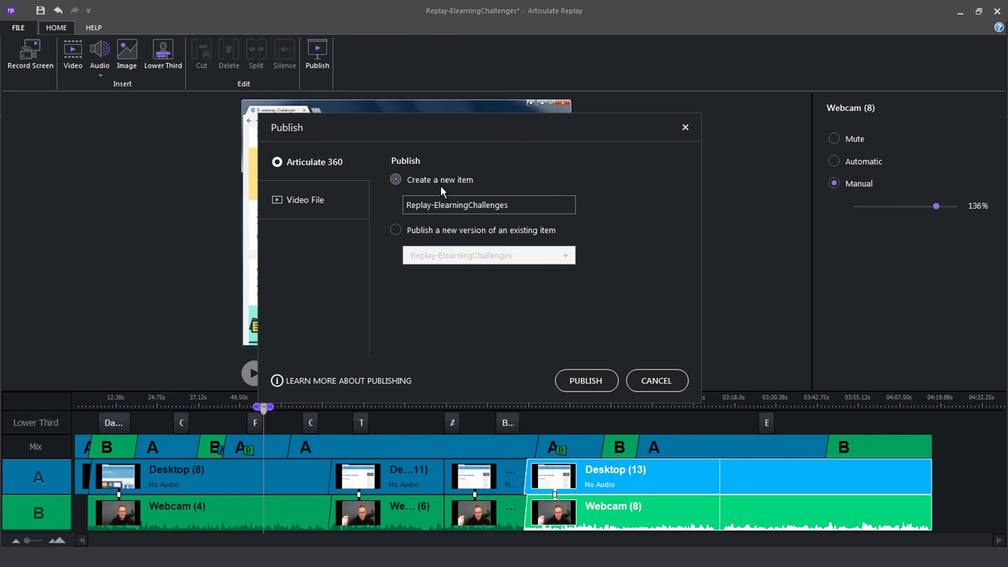
drag(531, 208, 396, 208)
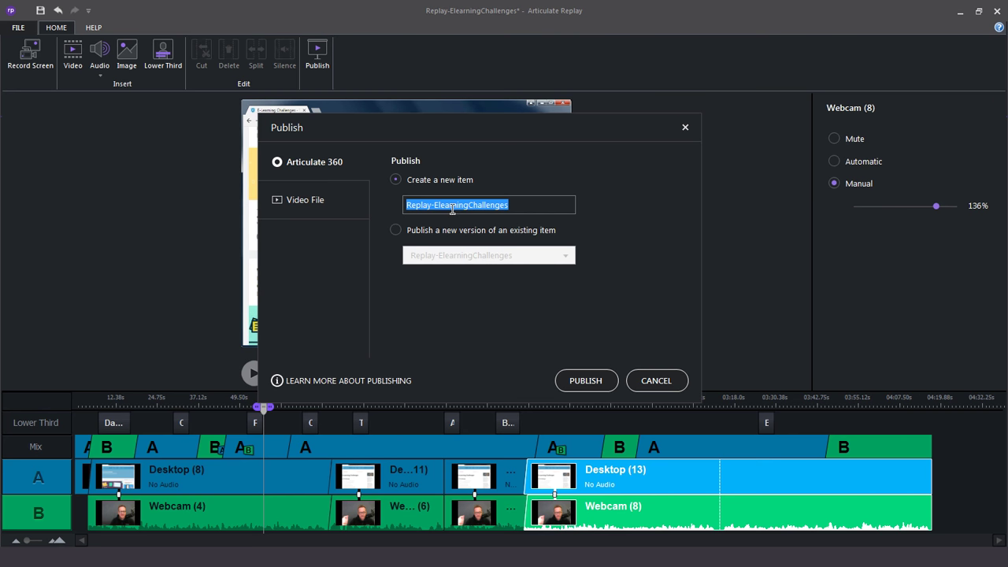
click(396, 231)
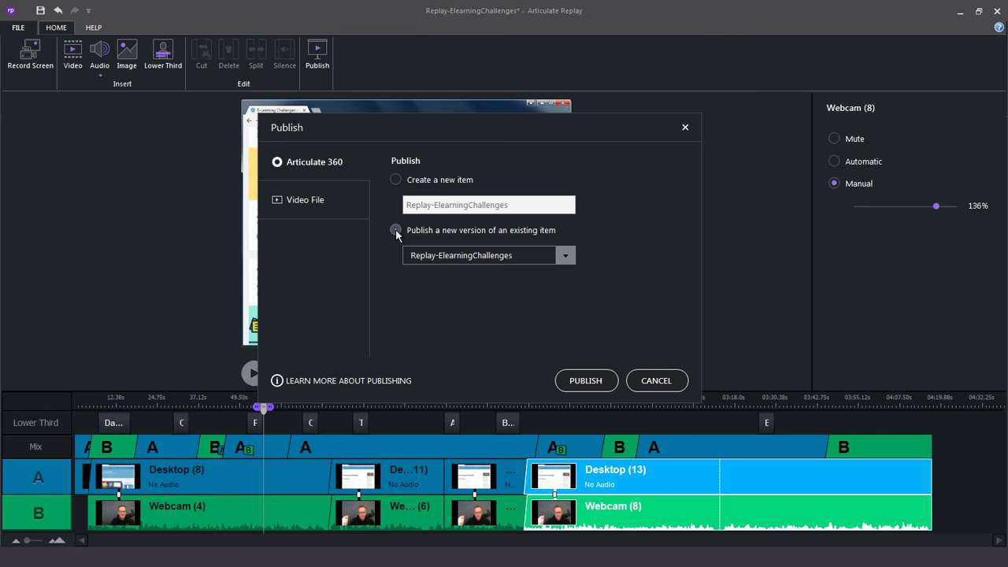
click(454, 257)
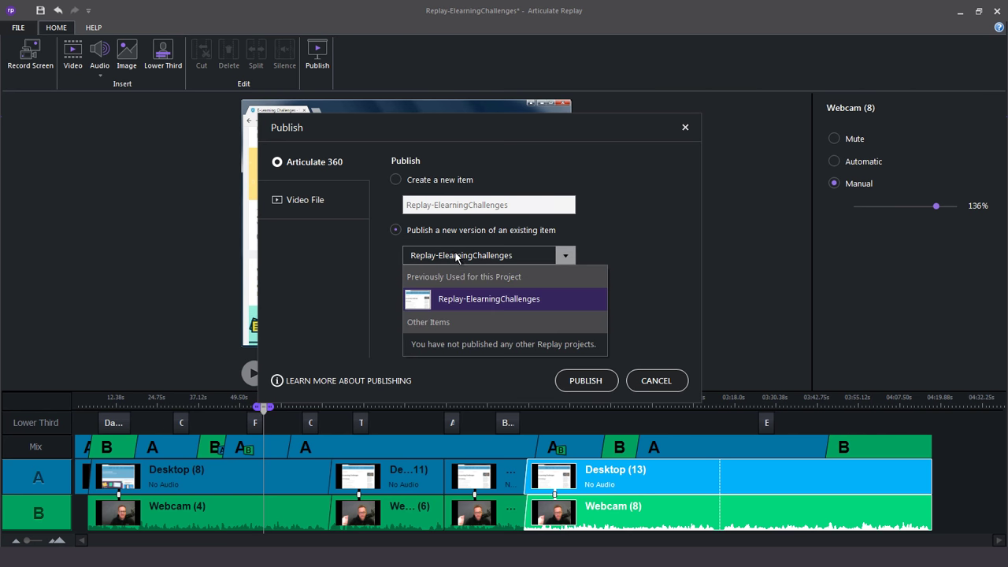
click(523, 297)
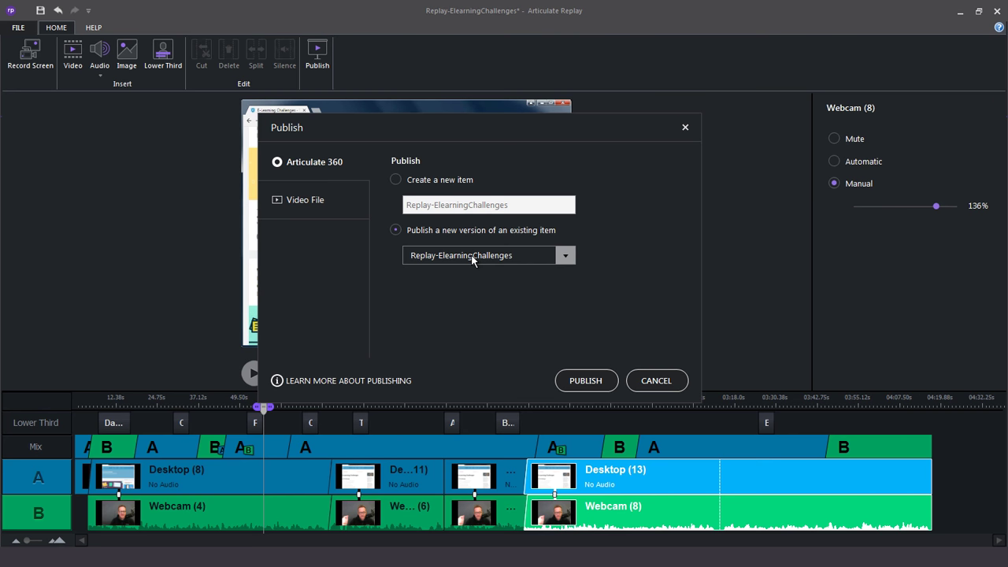
Publish as a new Articulate 360 item named 'Replay Elearning Challenges' and view the published video.
click(395, 180)
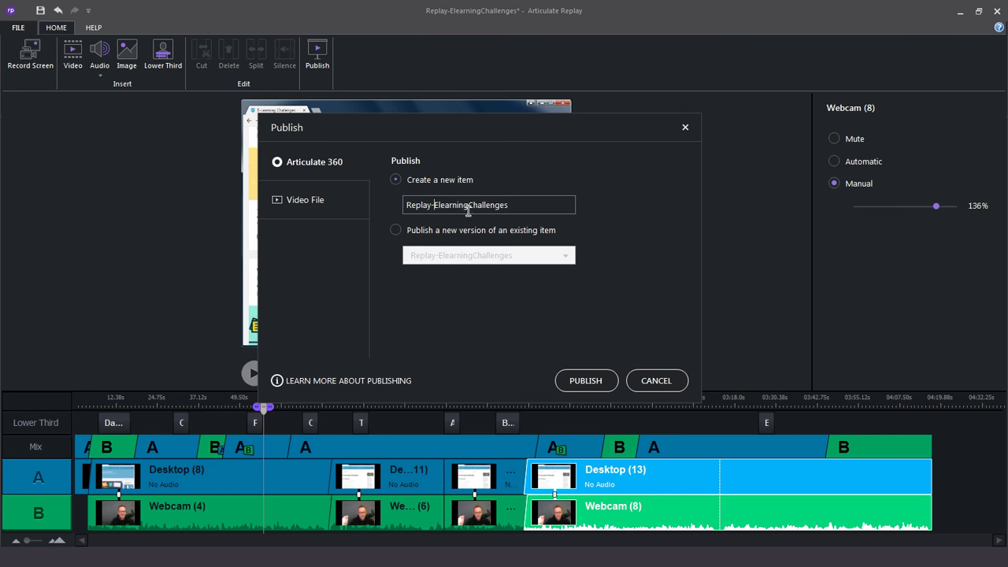
key(BackSpace)
key(Right)
key(Right)
key(Right)
key(Right)
key(Right)
key(Right)
key(Right)
key(Right)
key(Right)
click(572, 380)
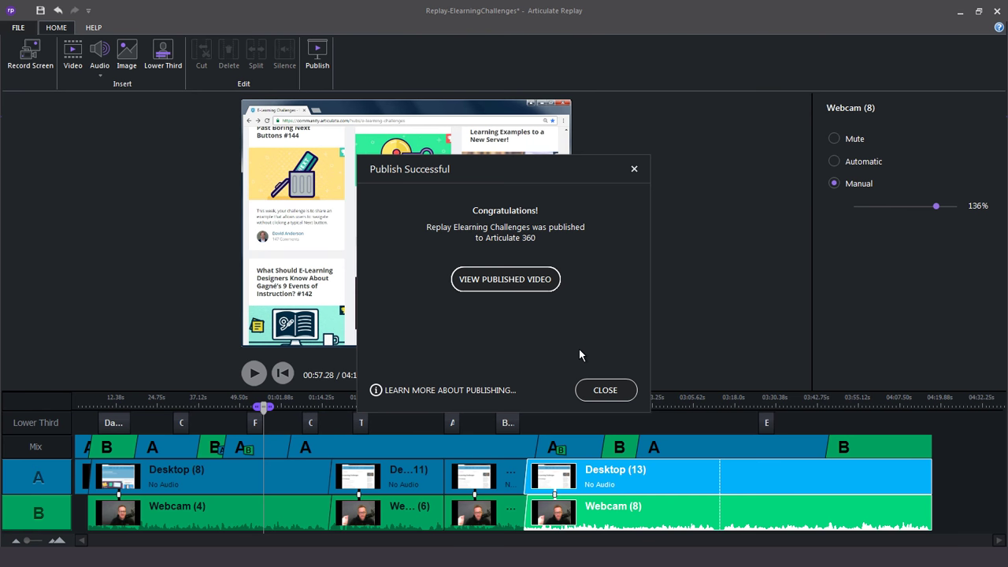
click(538, 281)
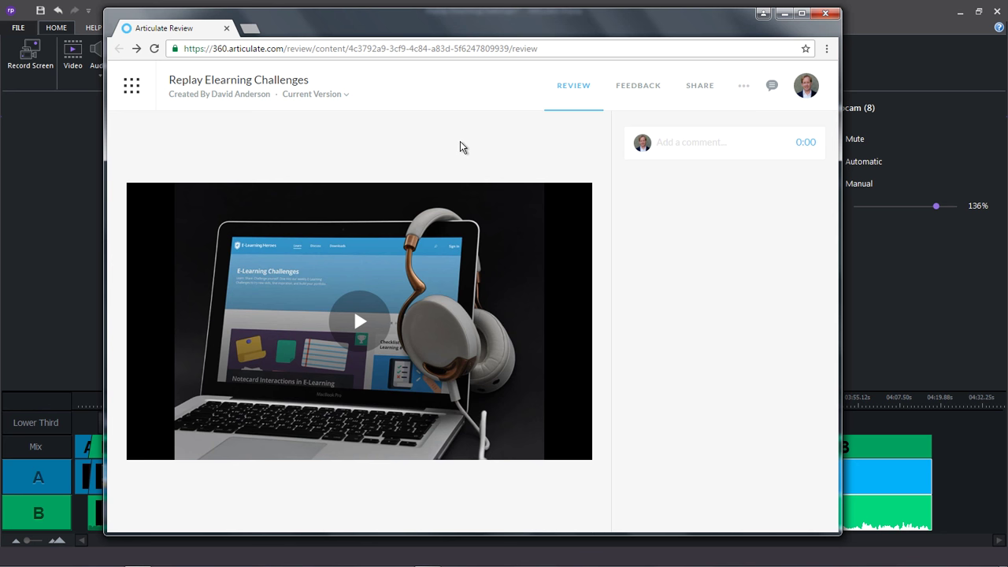
Confirm the video's shareable link with Set a password left unchecked.
click(702, 90)
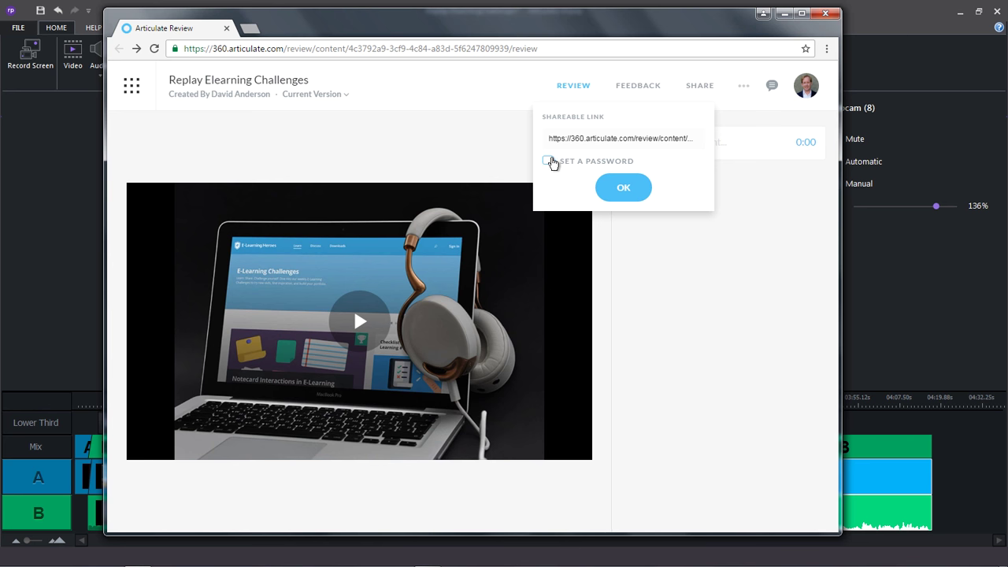
click(552, 161)
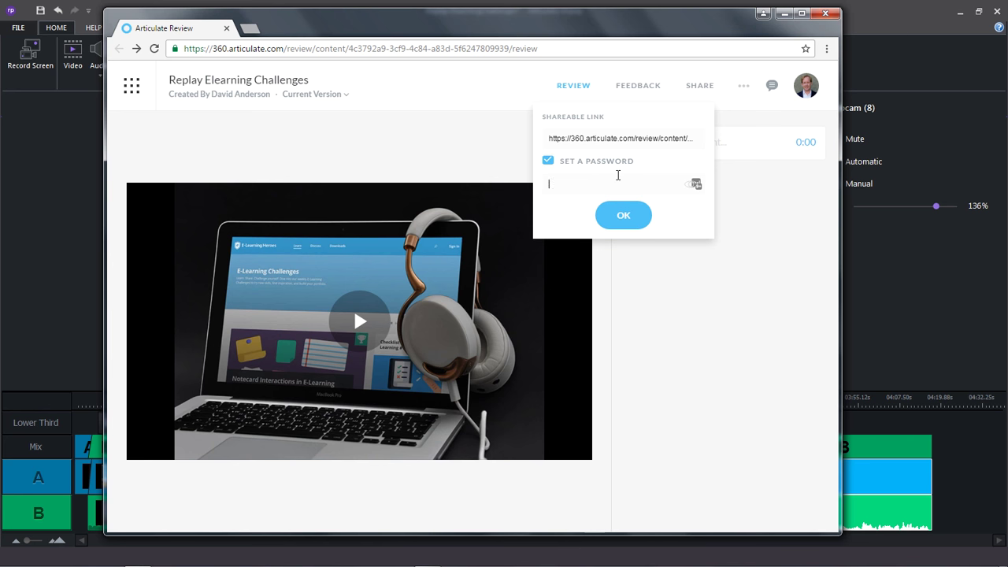
click(548, 162)
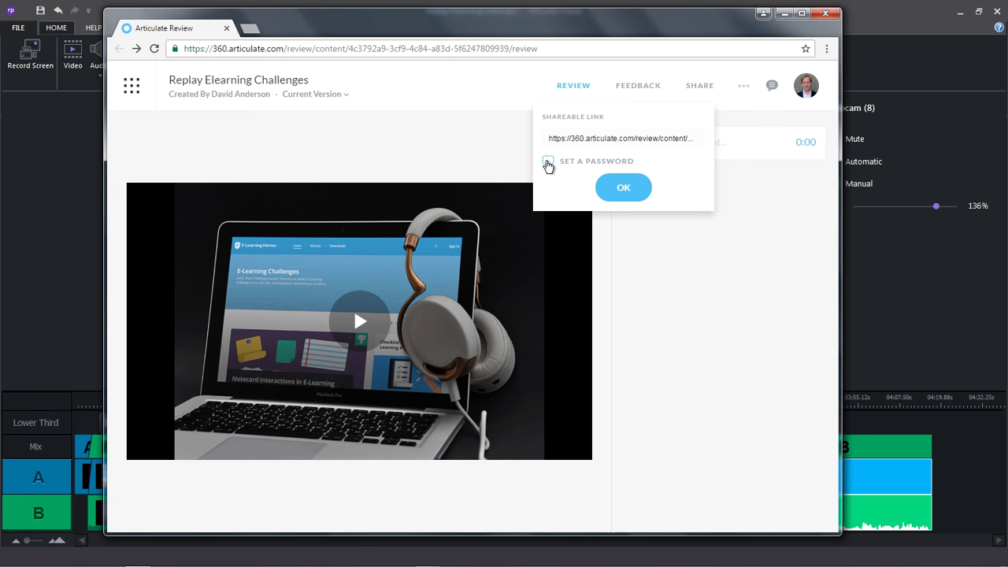
click(608, 187)
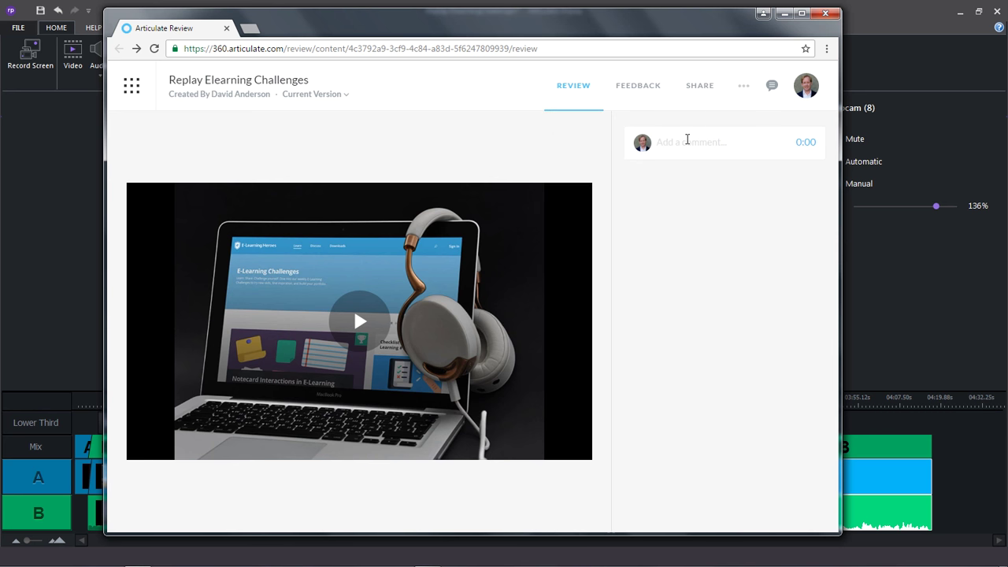
click(686, 140)
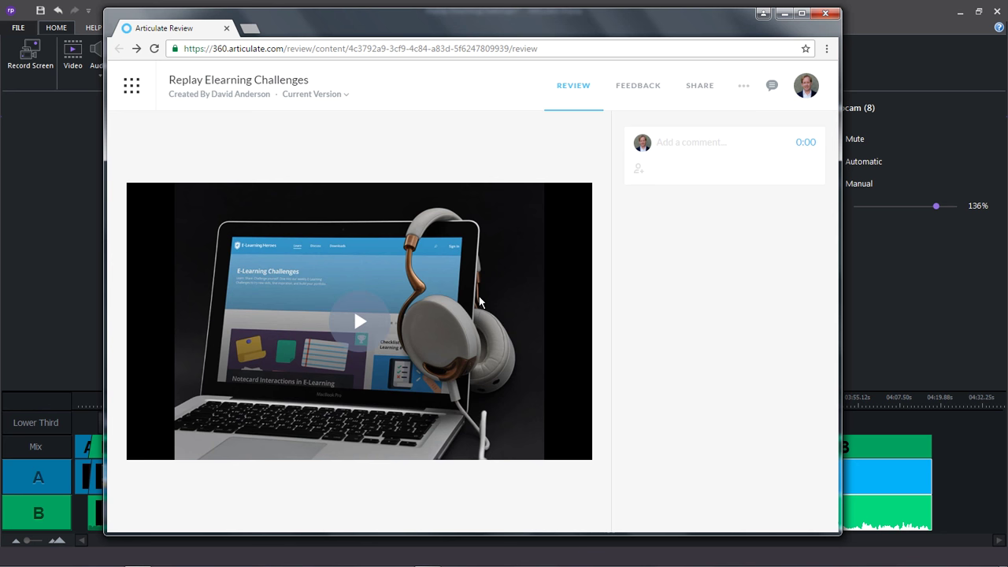
Choose Disable comments from the review item's More (...) menu.
click(744, 86)
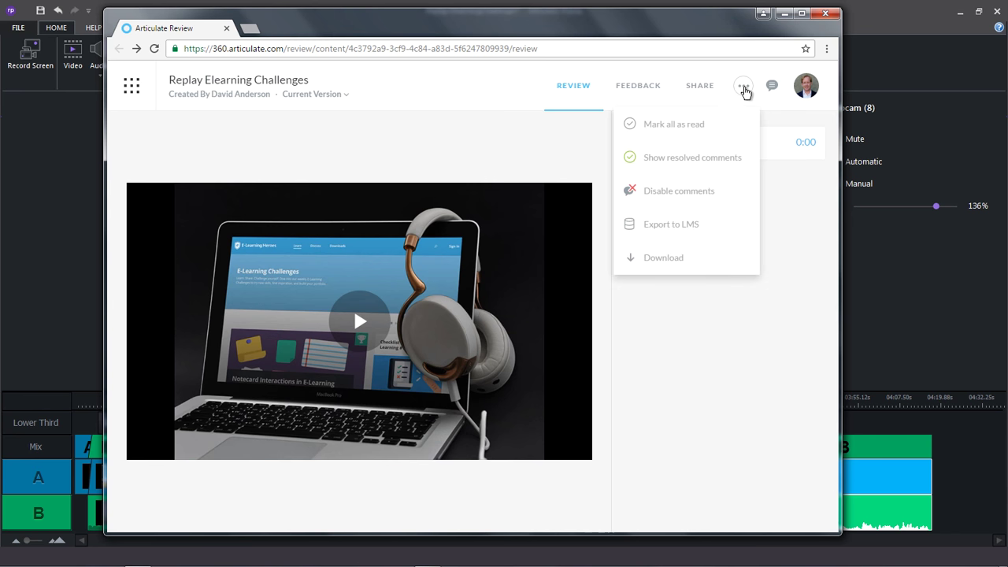
click(696, 196)
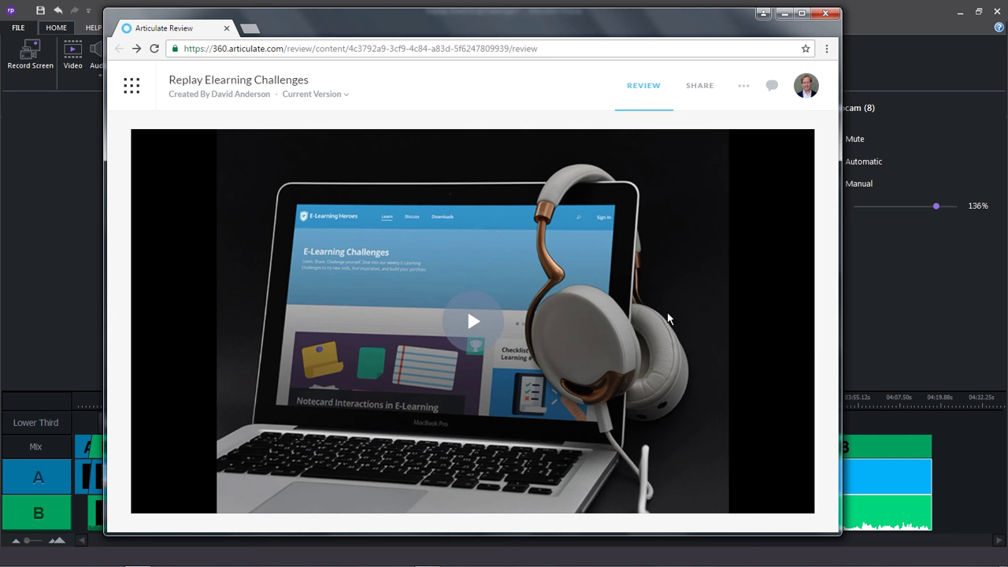
Dismiss the success message and set up a Video File export named 'Replay Elearning Challenges'.
click(866, 55)
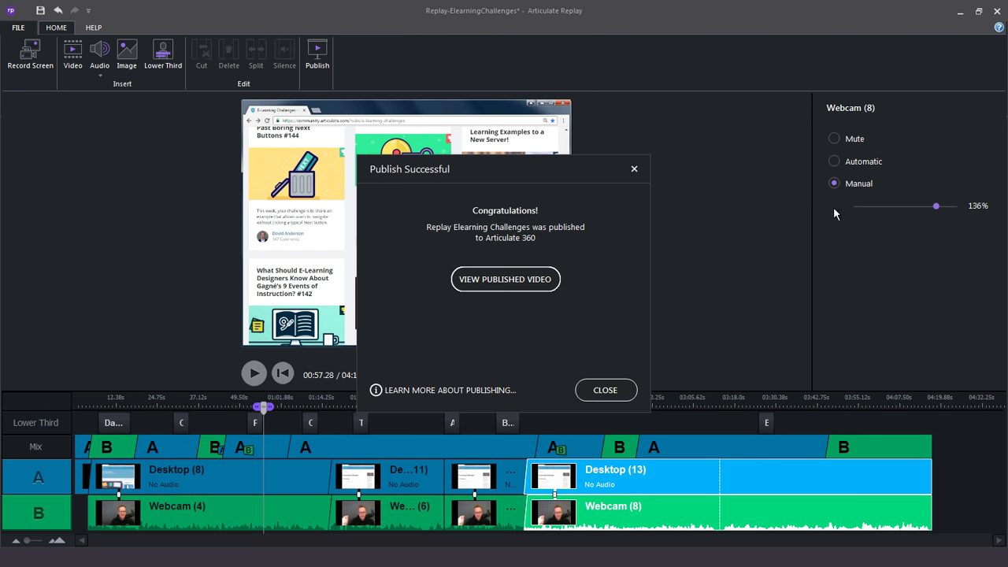
click(622, 388)
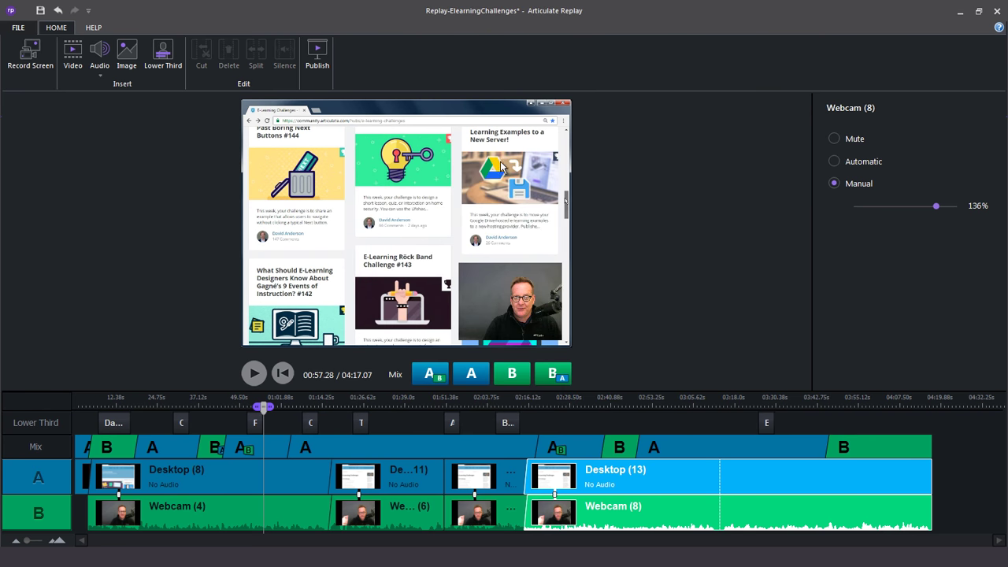
click(315, 50)
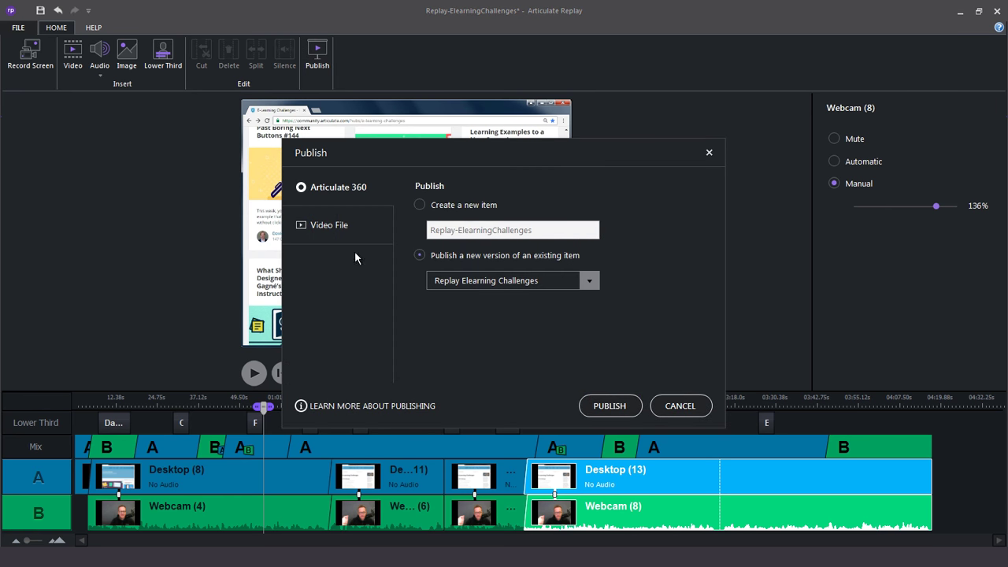
click(339, 231)
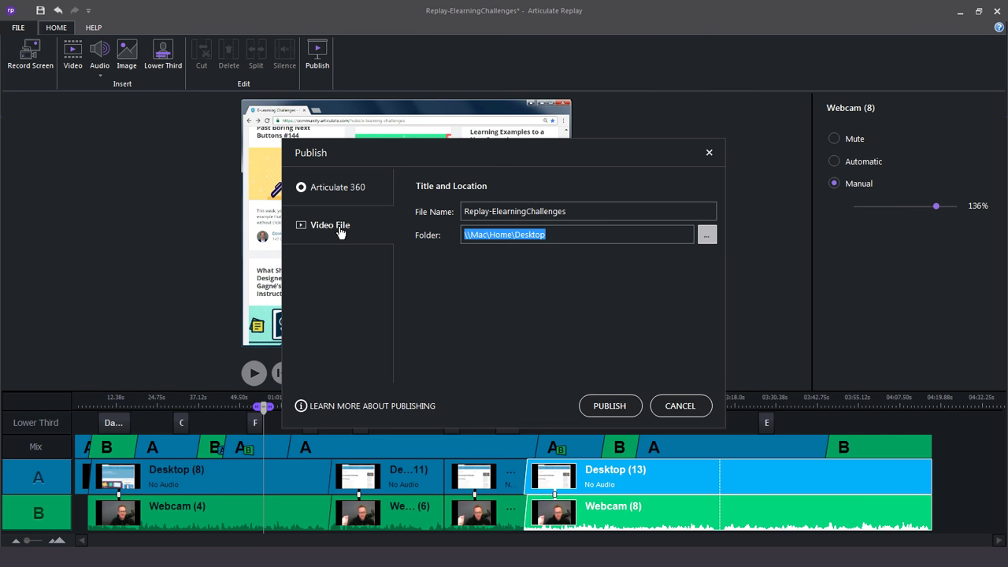
click(593, 239)
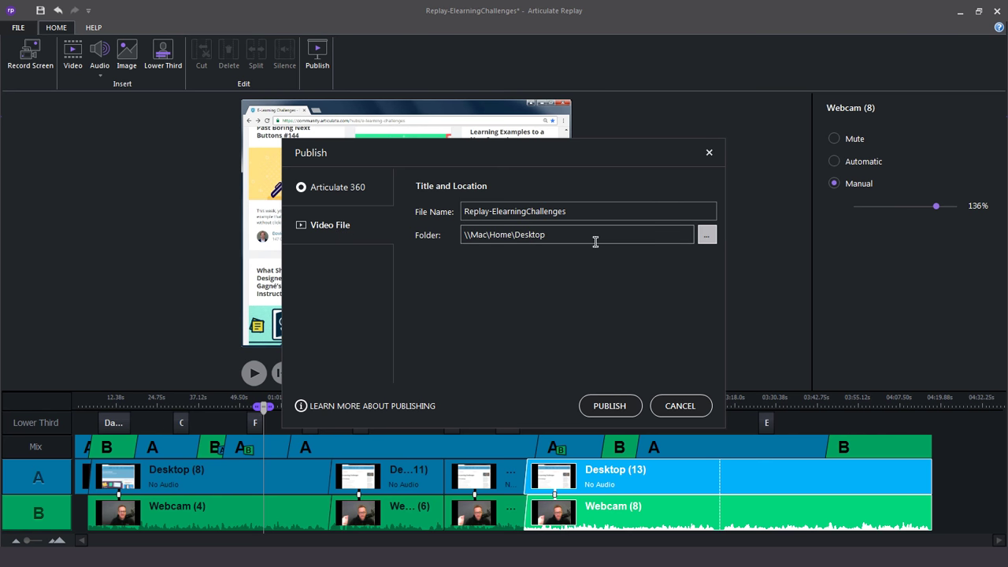
key(BackSpace)
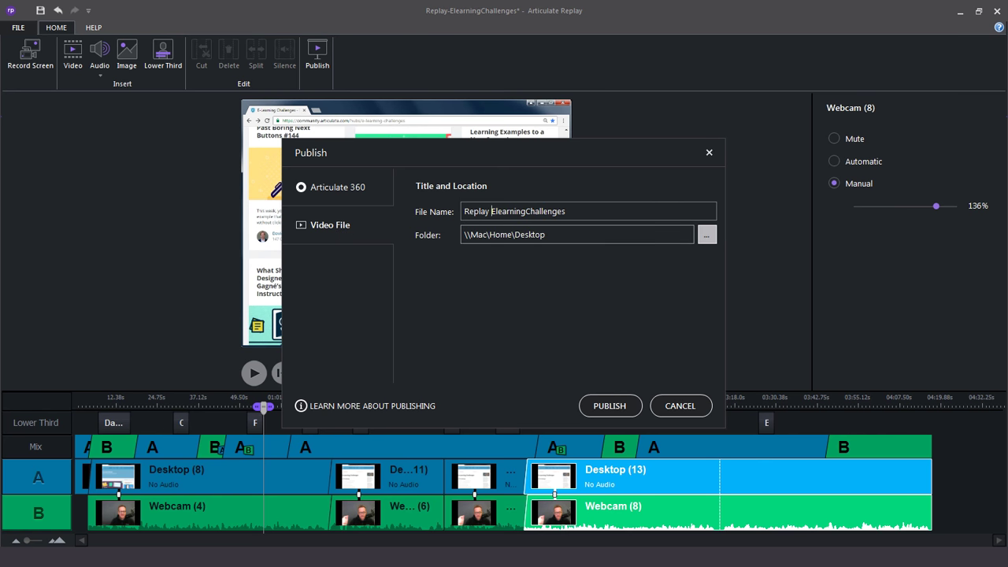
click(524, 211)
Start exporting Replay Elearning Challenges.mp4 to the Desktop folder.
click(615, 405)
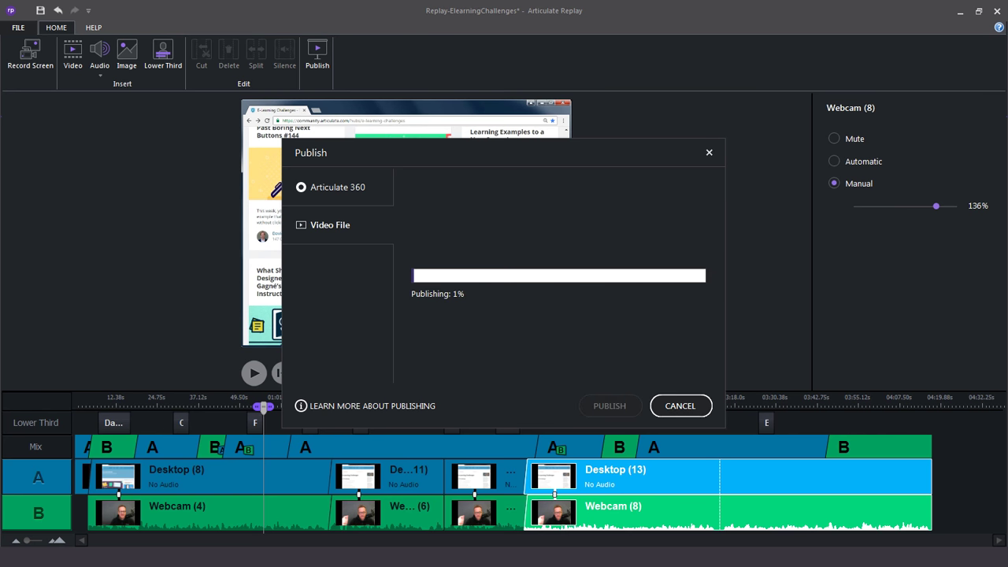